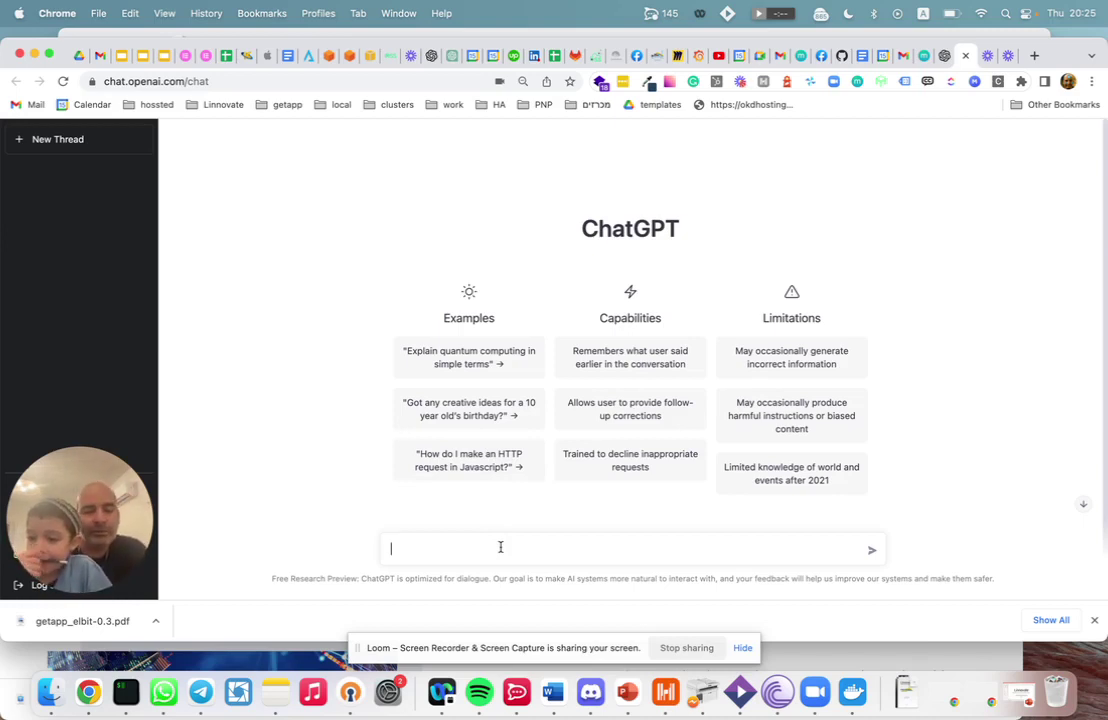
Paste the regex request about "One 5two19 seven eight" into the ChatGPT message box
text(Create a regex that will match the first and last number inthe second word of the following sentance "One 5two19 seven eight")
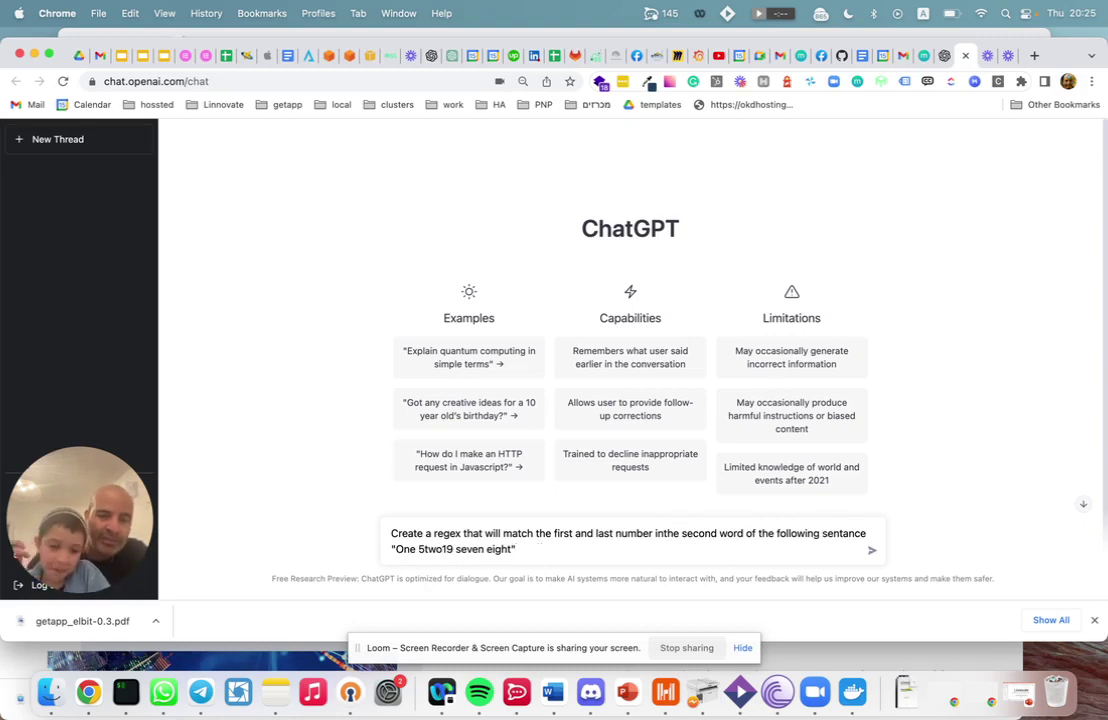
Send the regex request so ChatGPT streams its pattern explanation and Python example
key(Return)
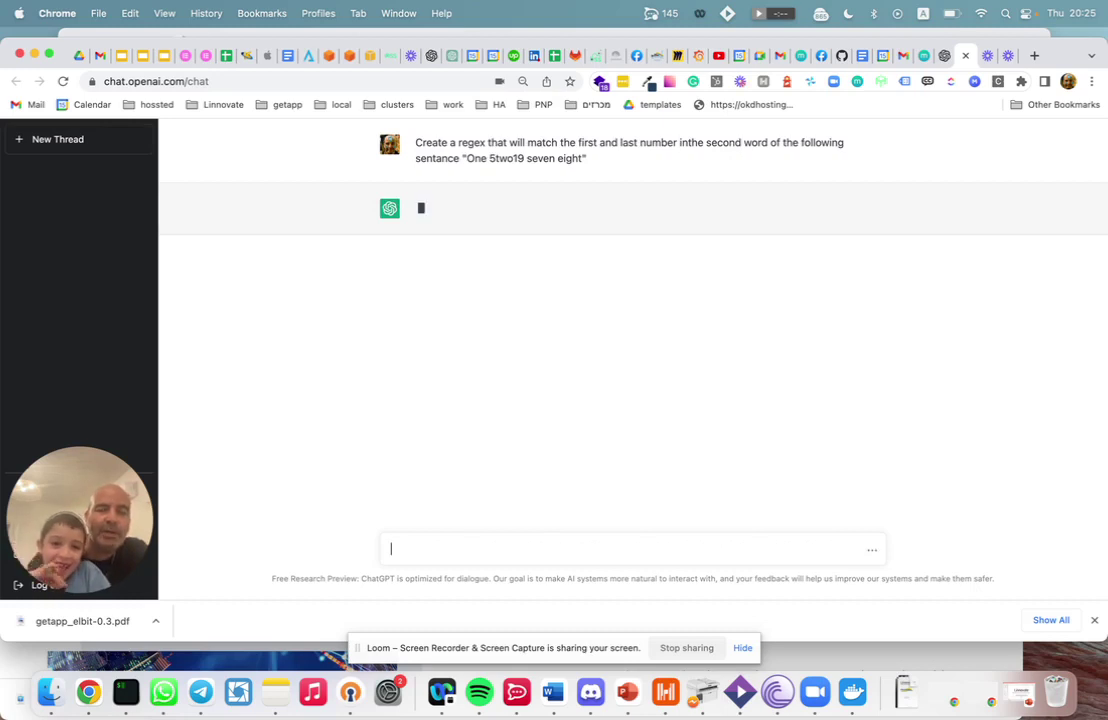